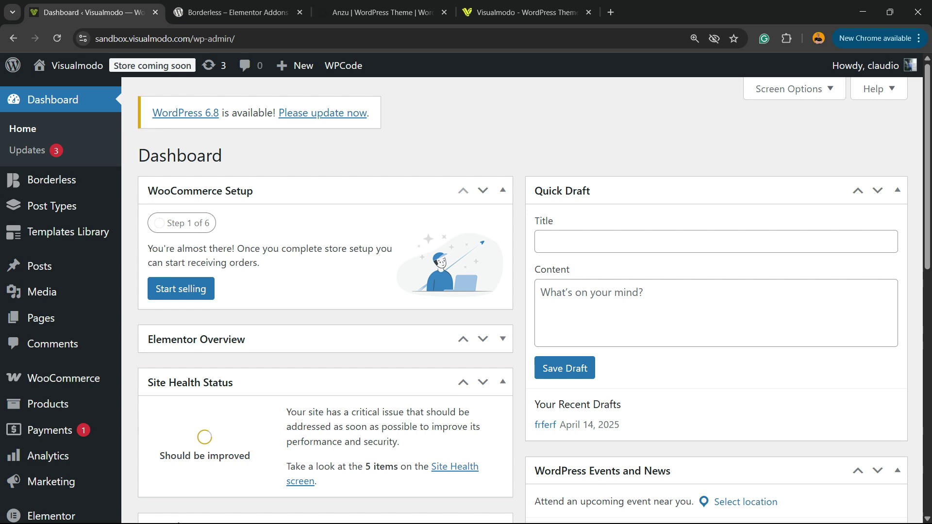
Go to Plugins > Add New Plugin and search for 'EmbedPress'
{"action": "left_click_drag", "start_coordinate": [228, 38], "coordinate": [204, 38]}
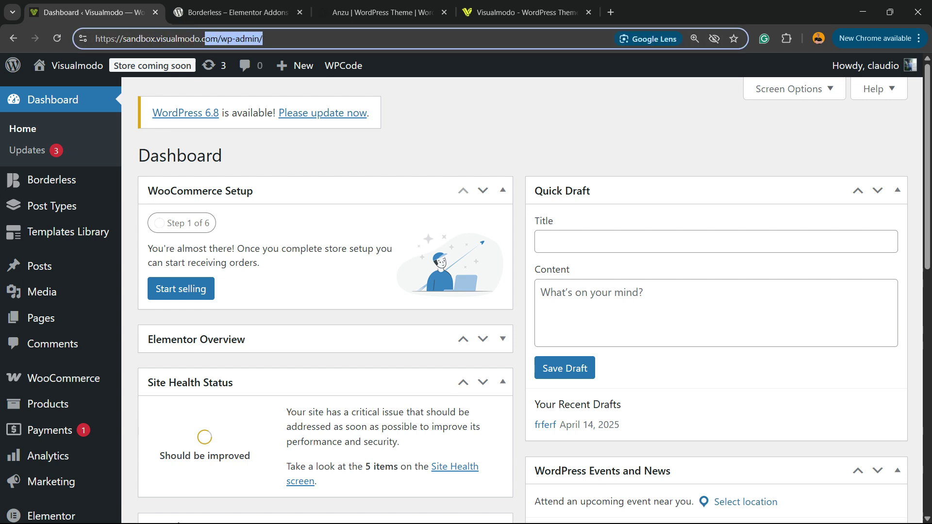
{"action": "left_click_drag", "start_coordinate": [262, 39], "coordinate": [221, 39]}
{"action": "scroll", "coordinate": [38, 207], "scroll_direction": "down", "scroll_amount": 5}
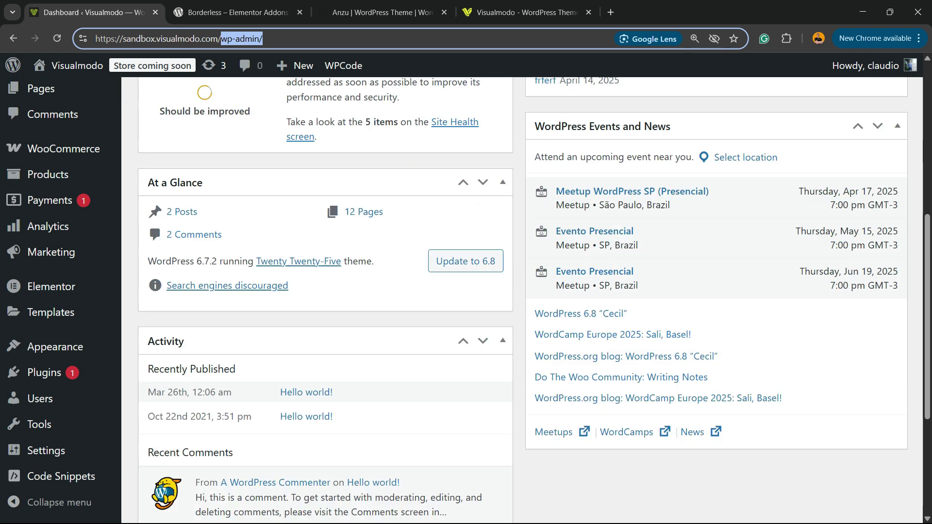
{"action": "scroll", "coordinate": [466, 291], "scroll_direction": "down", "scroll_amount": 3}
{"action": "scroll", "coordinate": [466, 291], "scroll_direction": "up", "scroll_amount": 10}
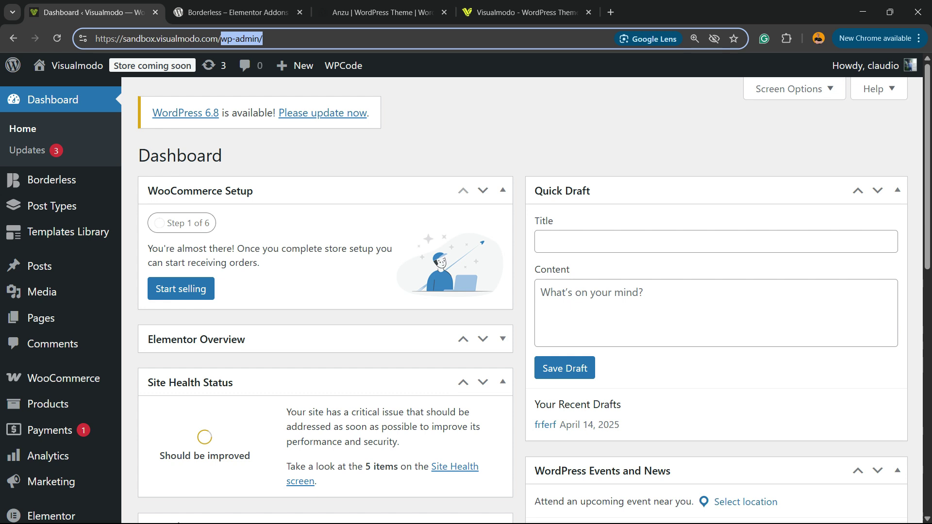
{"action": "scroll", "coordinate": [49, 232], "scroll_direction": "down", "scroll_amount": 2}
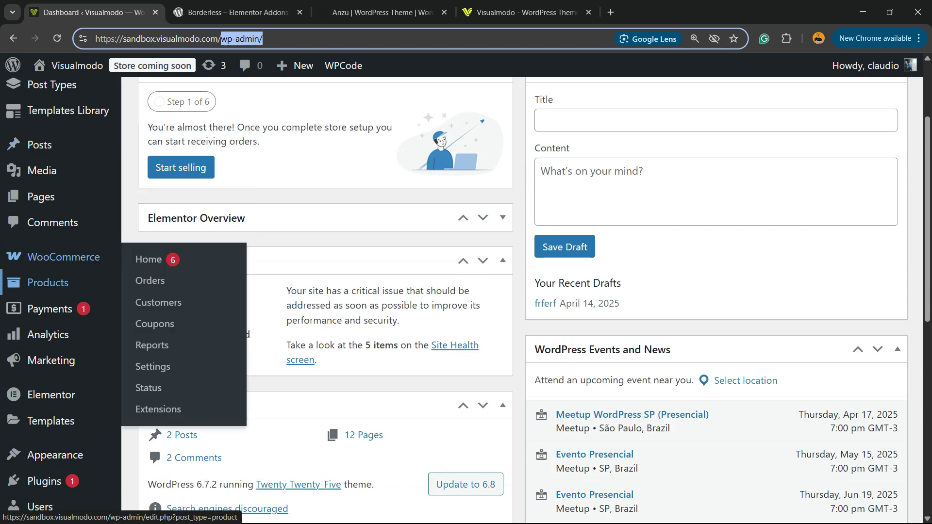
{"action": "scroll", "coordinate": [49, 283], "scroll_direction": "down", "scroll_amount": 2}
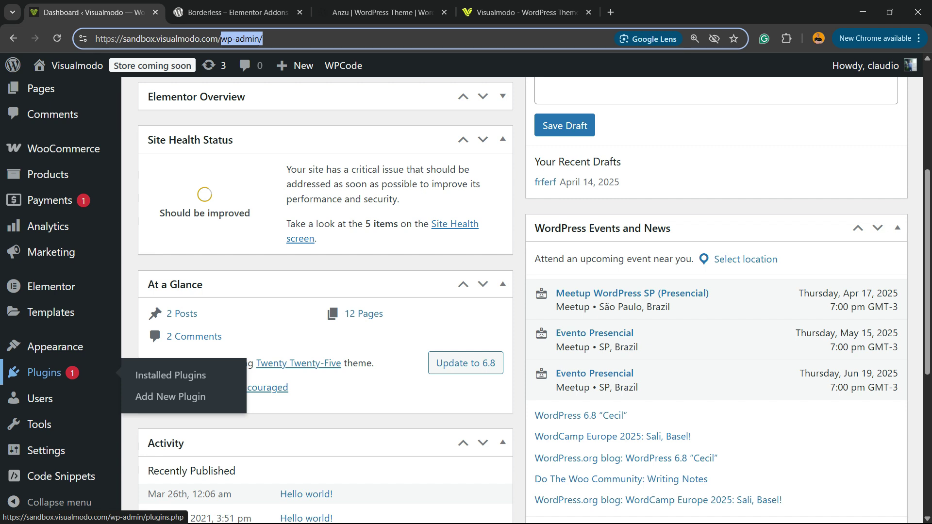
{"action": "left_click", "coordinate": [170, 396]}
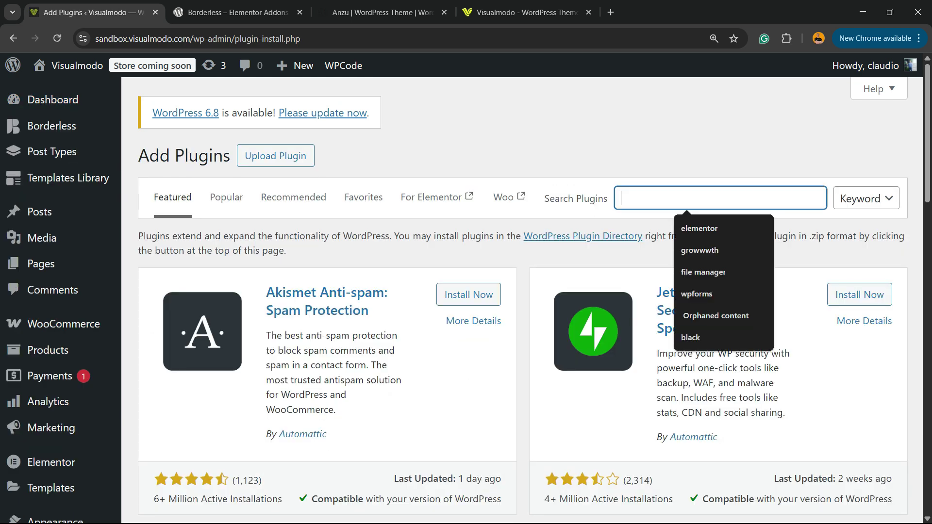
{"action": "type", "text": "EmbedPress"}
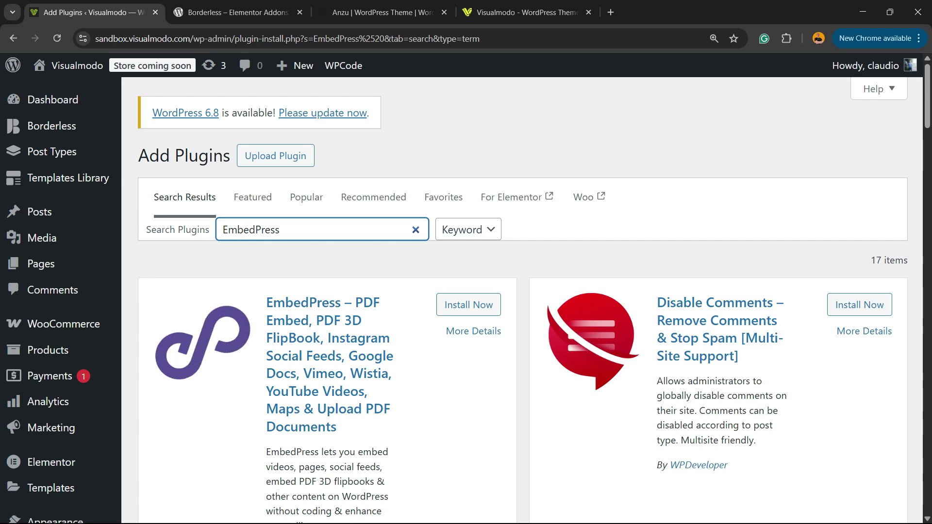
{"action": "key", "text": "ctrl+minus"}
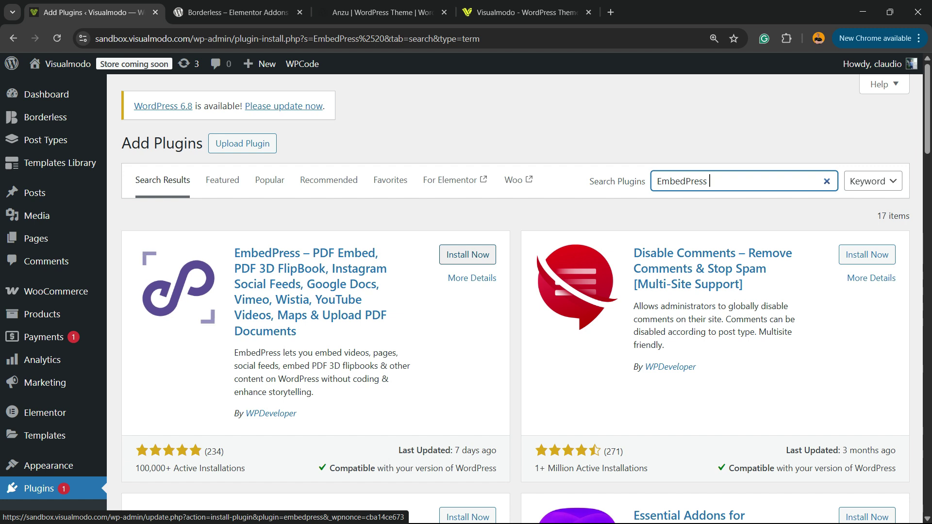
Install the EmbedPress plugin from the search results and reload the page
{"action": "left_click", "coordinate": [468, 254]}
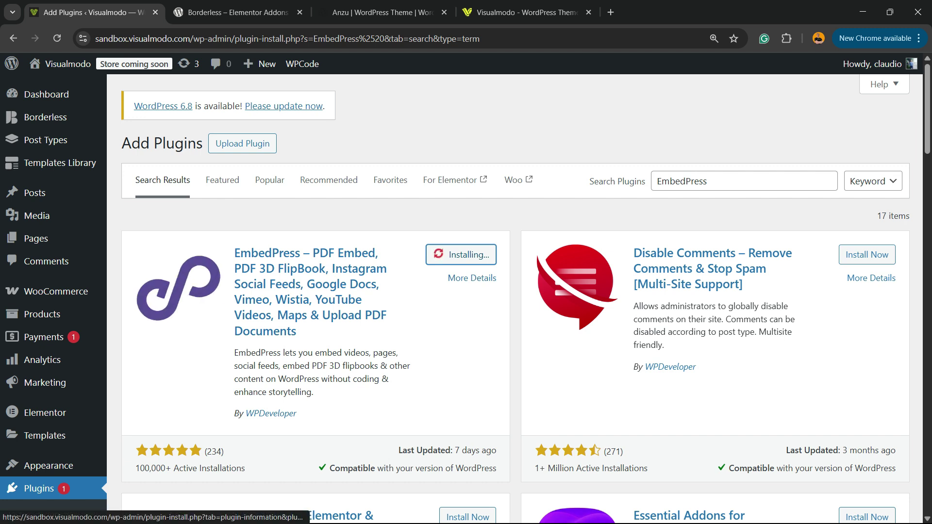
{"action": "key", "text": "F5"}
{"action": "key", "text": "Return"}
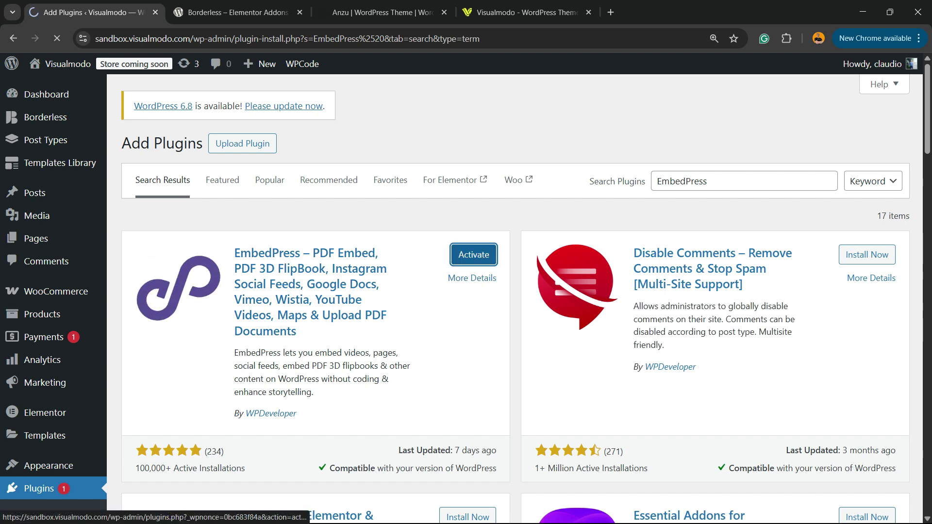
Activate the newly installed EmbedPress plugin
{"action": "left_click", "coordinate": [461, 256]}
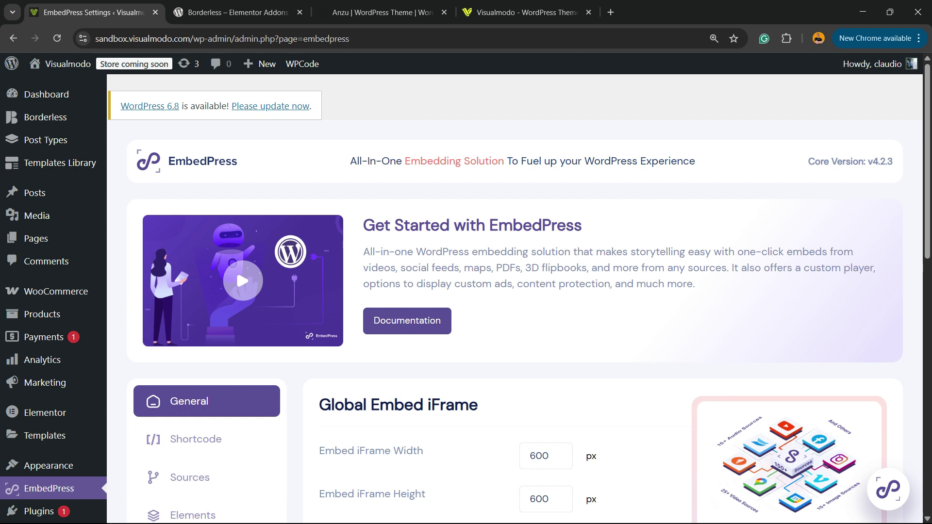
{"action": "scroll", "coordinate": [236, 268], "scroll_direction": "down", "scroll_amount": 2}
{"action": "scroll", "coordinate": [236, 268], "scroll_direction": "down", "scroll_amount": 2}
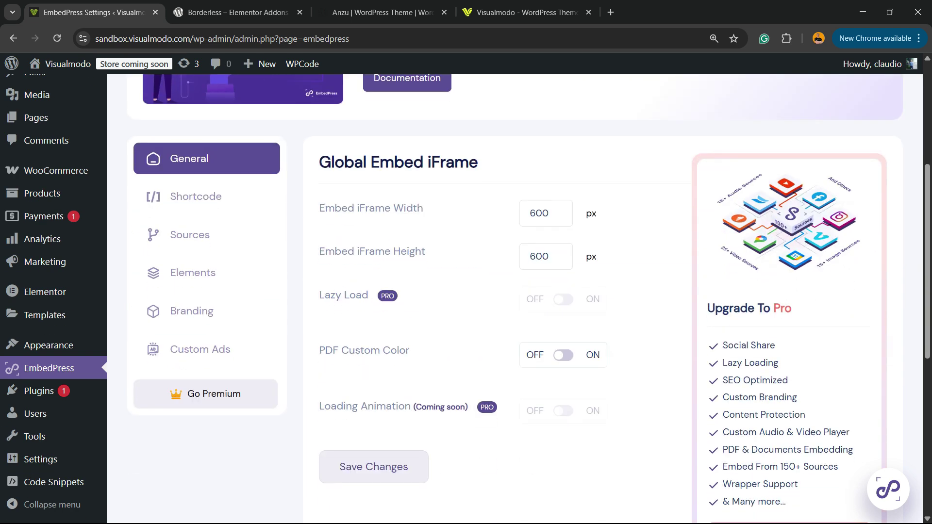
{"action": "scroll", "coordinate": [208, 317], "scroll_direction": "up", "scroll_amount": 2}
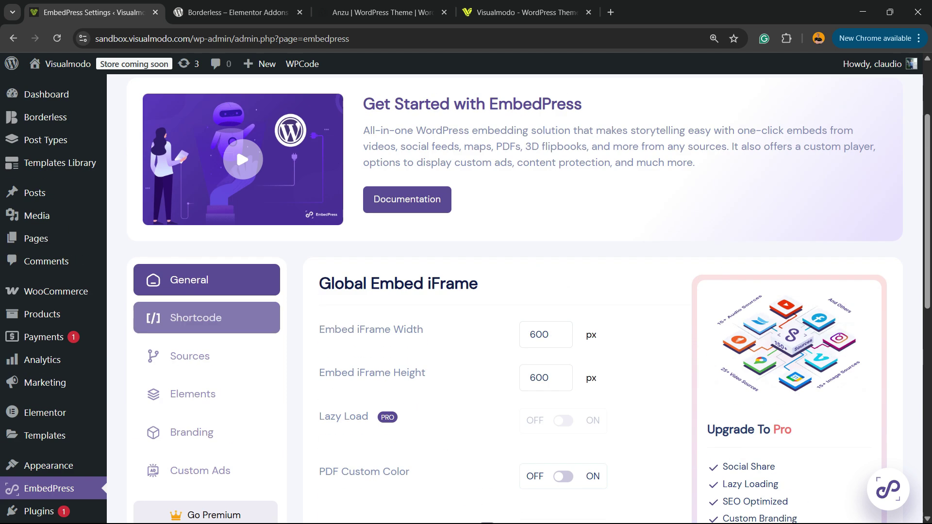
Review the EmbedPress Elements settings, where all Gutenberg embed blocks are enabled
{"action": "left_click", "coordinate": [189, 356]}
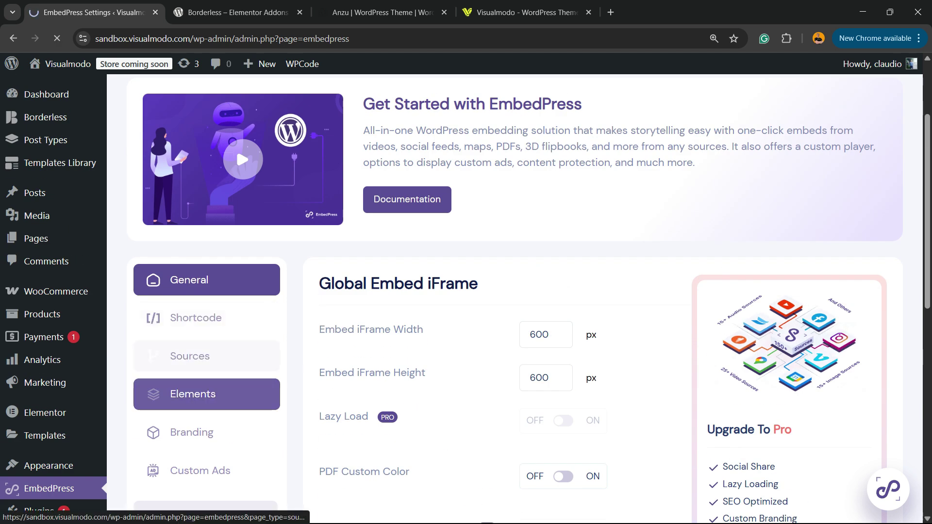
{"action": "scroll", "coordinate": [204, 311], "scroll_direction": "down", "scroll_amount": 2}
{"action": "scroll", "coordinate": [204, 310], "scroll_direction": "down", "scroll_amount": 1}
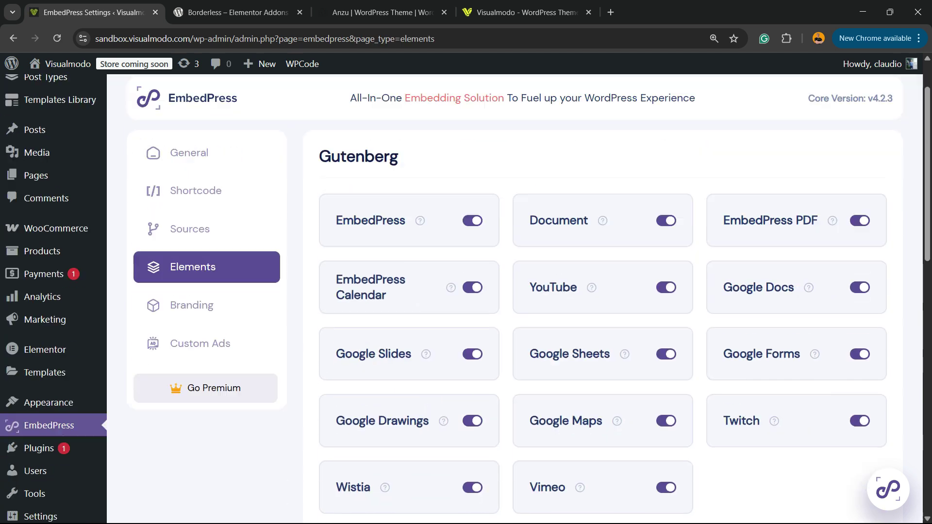
{"action": "scroll", "coordinate": [528, 298], "scroll_direction": "down", "scroll_amount": 5}
{"action": "scroll", "coordinate": [528, 298], "scroll_direction": "down", "scroll_amount": 2}
{"action": "scroll", "coordinate": [528, 299], "scroll_direction": "down", "scroll_amount": 4}
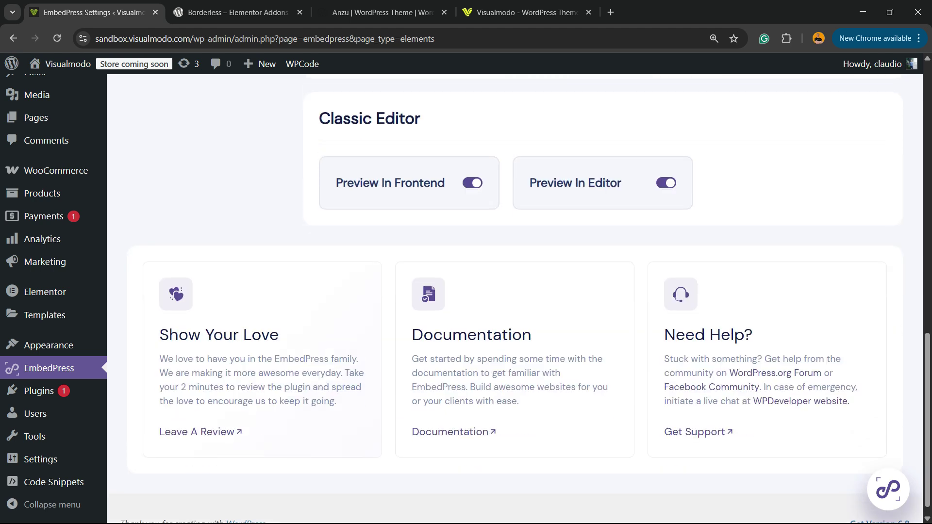
{"action": "scroll", "coordinate": [528, 299], "scroll_direction": "up", "scroll_amount": 15}
{"action": "scroll", "coordinate": [528, 299], "scroll_direction": "up", "scroll_amount": 2}
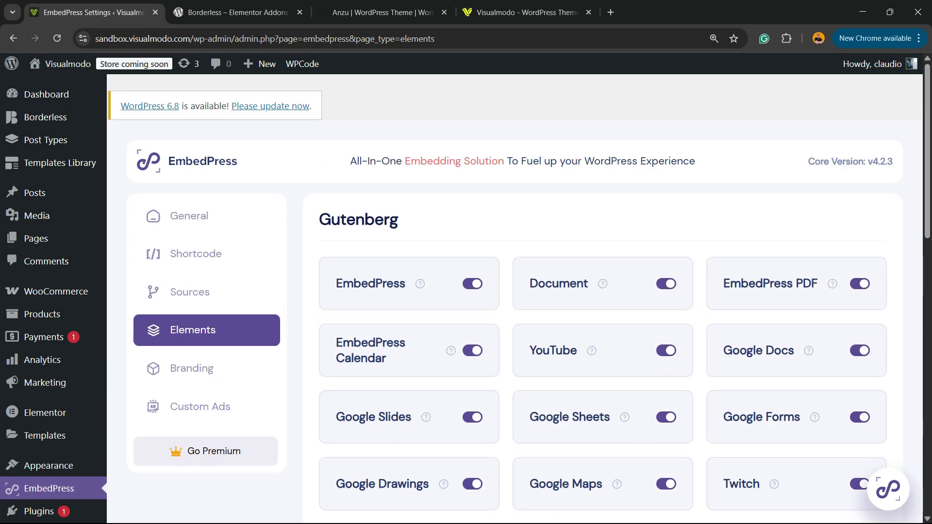
{"action": "scroll", "coordinate": [528, 299], "scroll_direction": "down", "scroll_amount": 2}
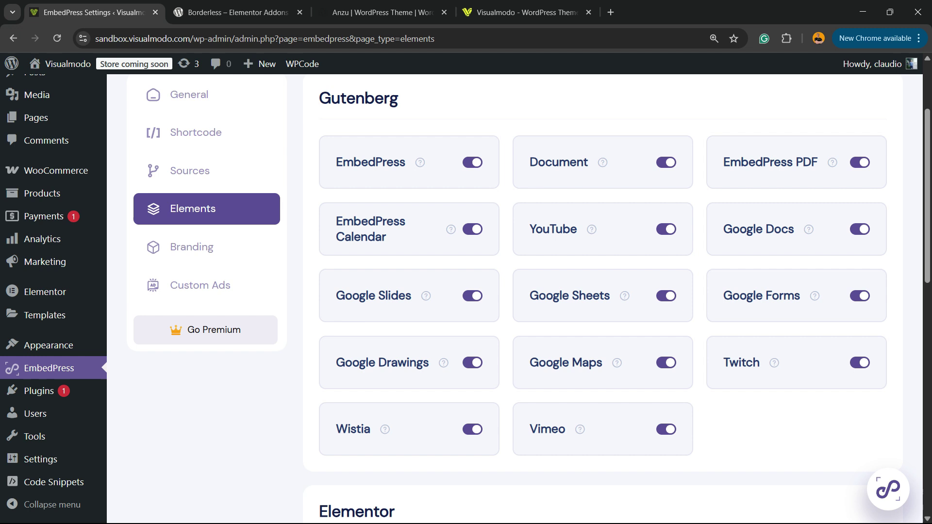
{"action": "scroll", "coordinate": [528, 298], "scroll_direction": "up", "scroll_amount": 2}
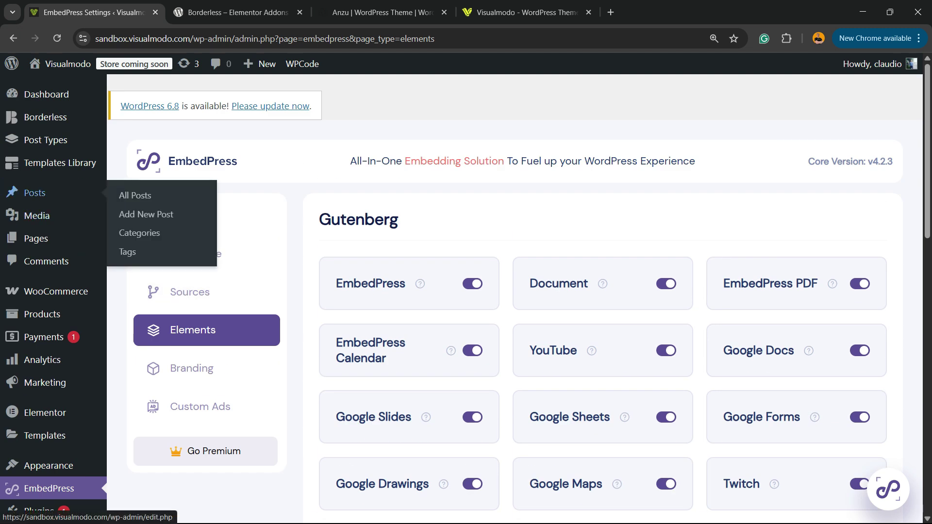
Create a new post and search its block inserter for 'EmbedPress'
{"action": "left_click", "coordinate": [145, 214]}
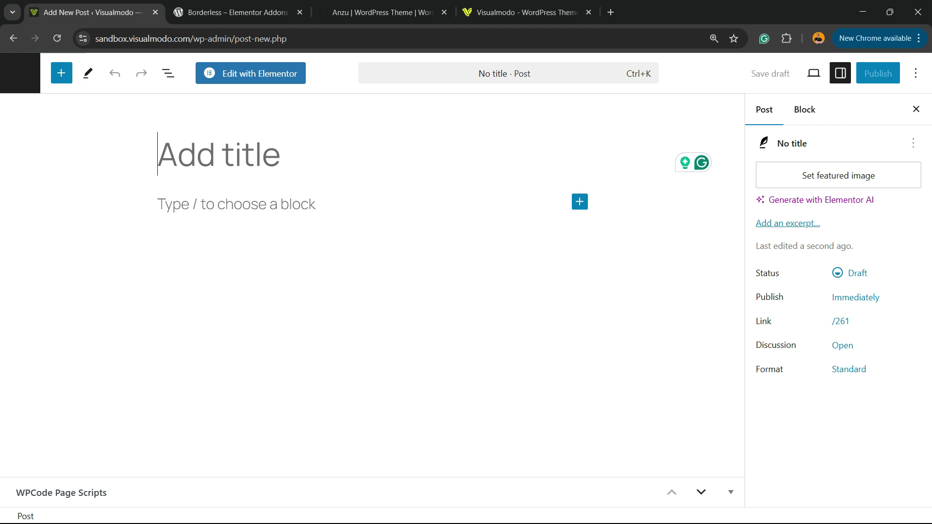
{"action": "left_click", "coordinate": [580, 202]}
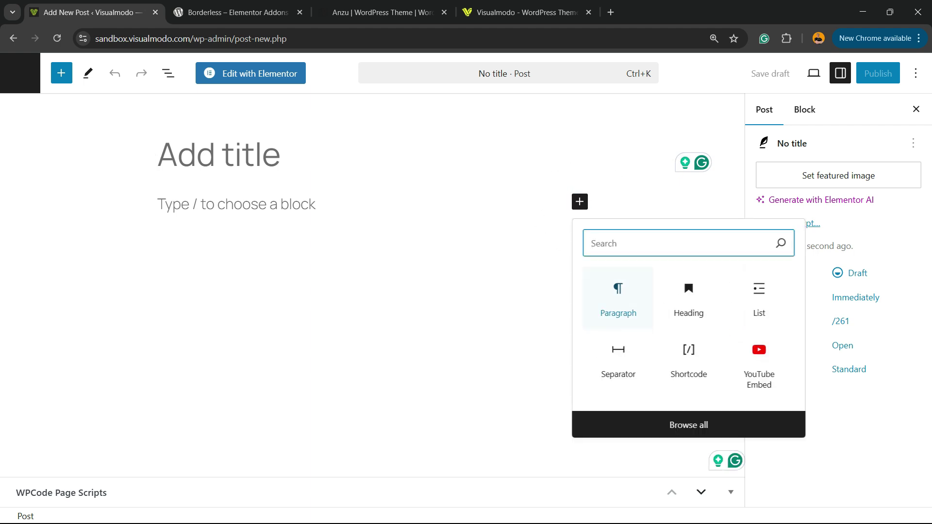
{"action": "type", "text": "EmbedPress"}
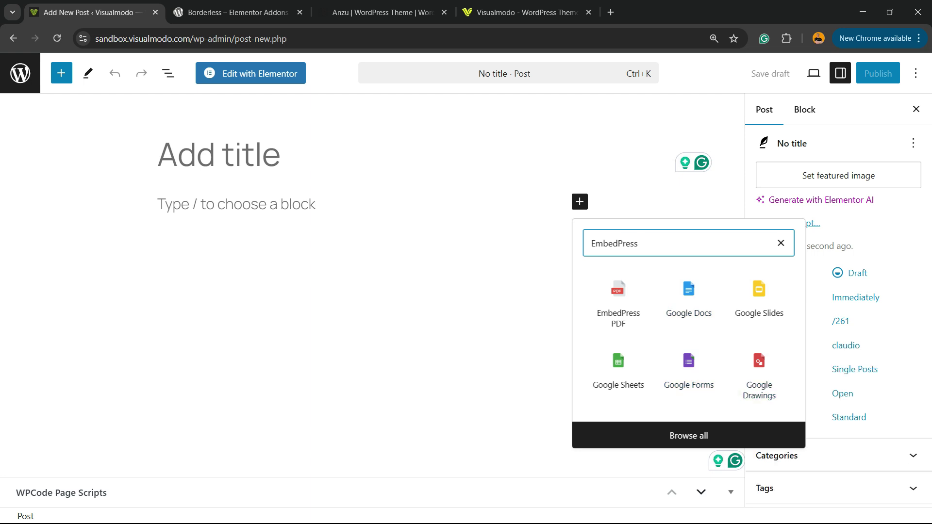
Insert an EmbedPress block from the full block library, then bring up Spotify
{"action": "left_click", "coordinate": [688, 435]}
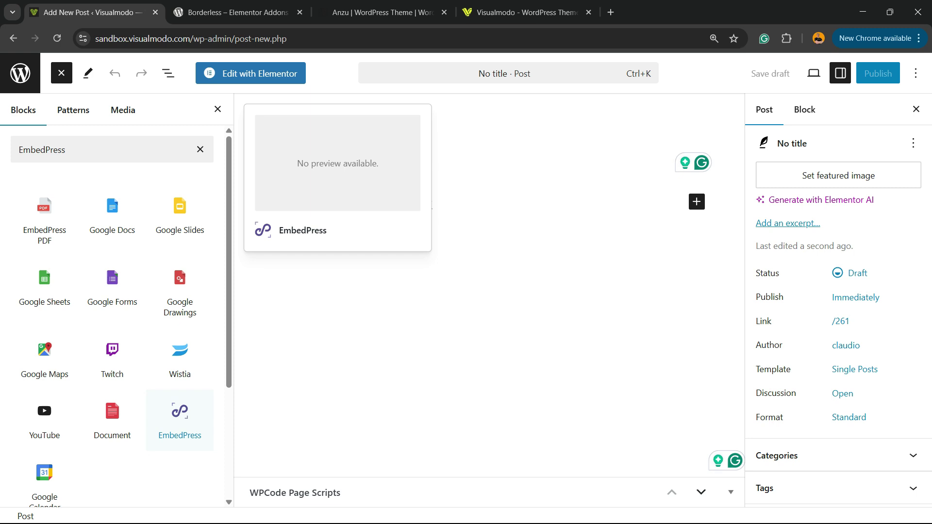
{"action": "left_click", "coordinate": [179, 417]}
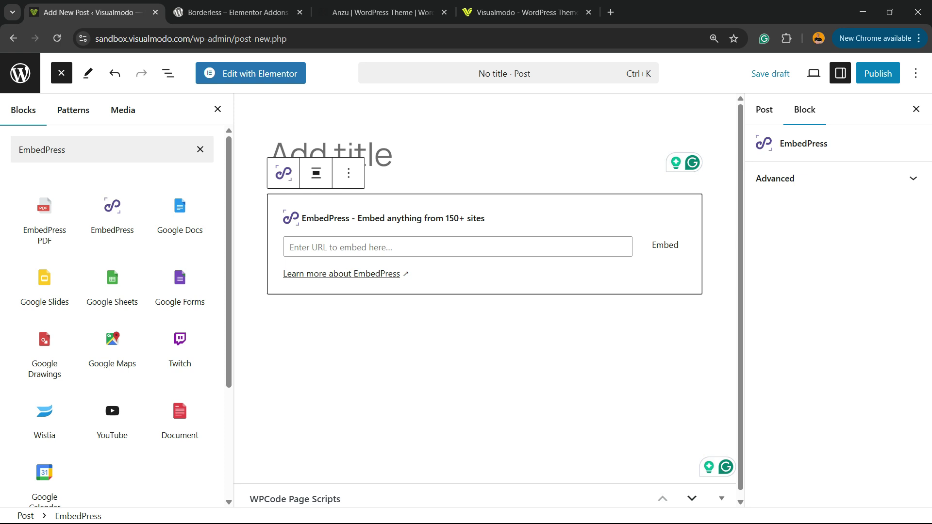
{"action": "key", "text": "super"}
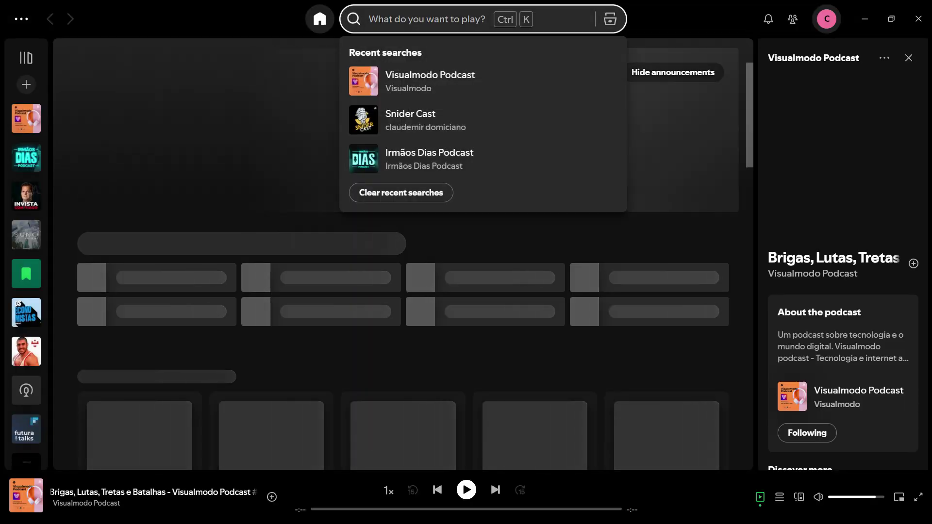
Search Spotify for 'micael' and copy the Michael Jackson artist page link
{"action": "type", "text": "m"}
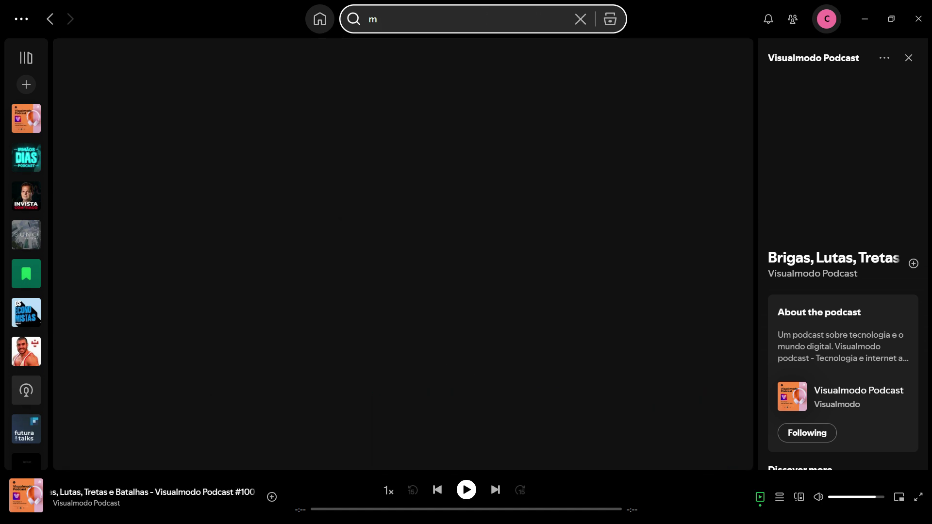
{"action": "type", "text": "icae"}
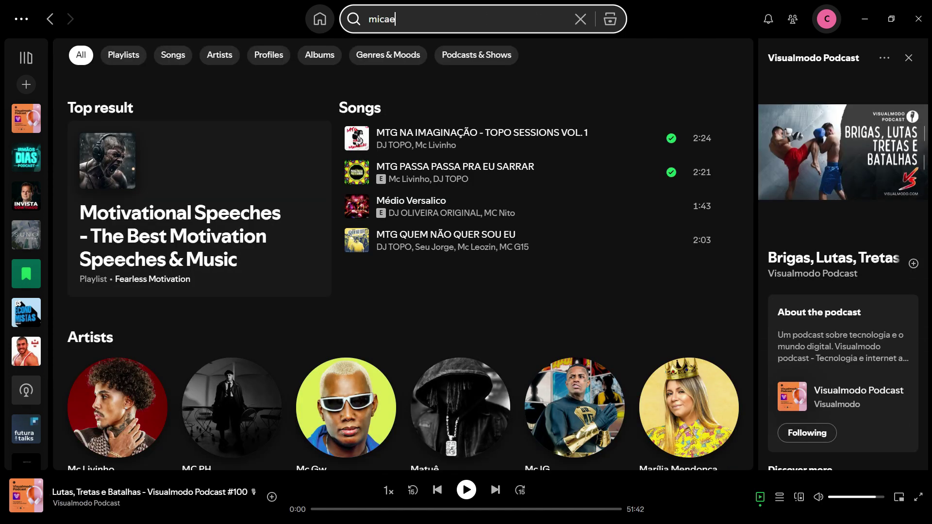
{"action": "type", "text": "l"}
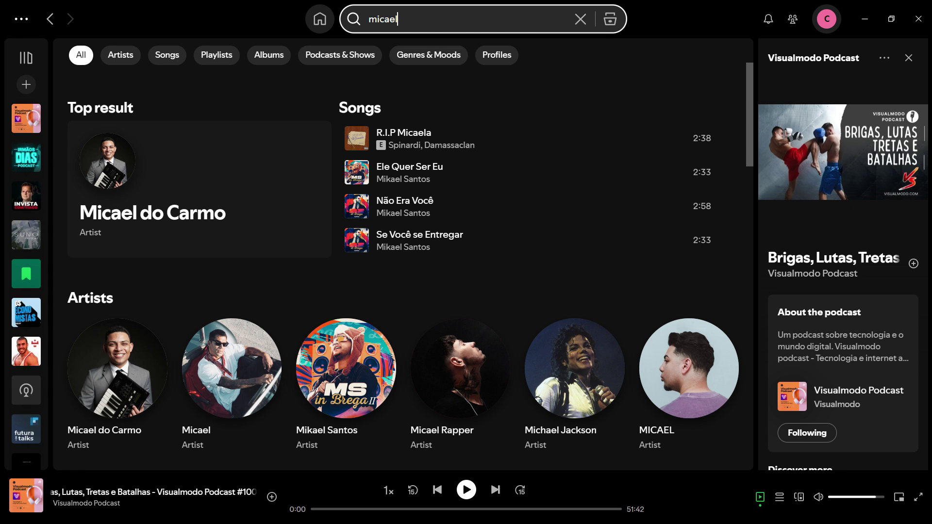
{"action": "left_click", "coordinate": [561, 430]}
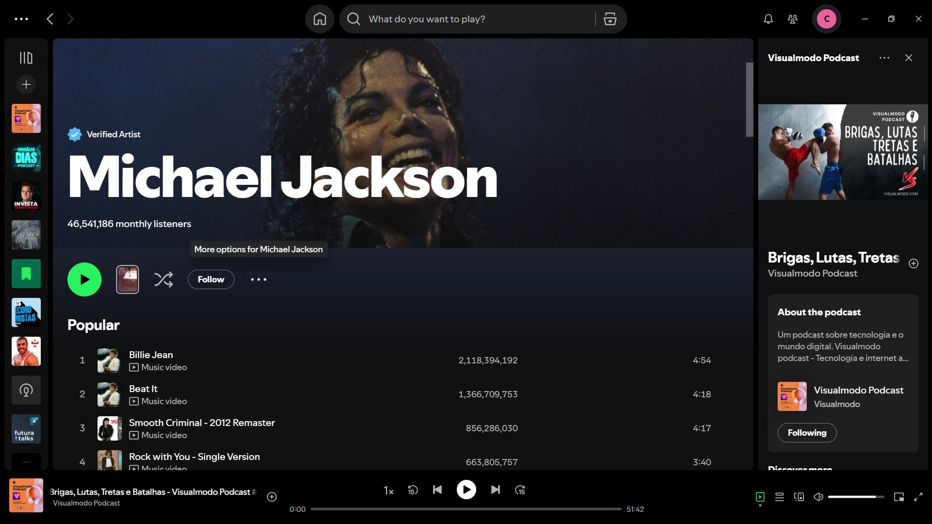
{"action": "left_click", "coordinate": [258, 280]}
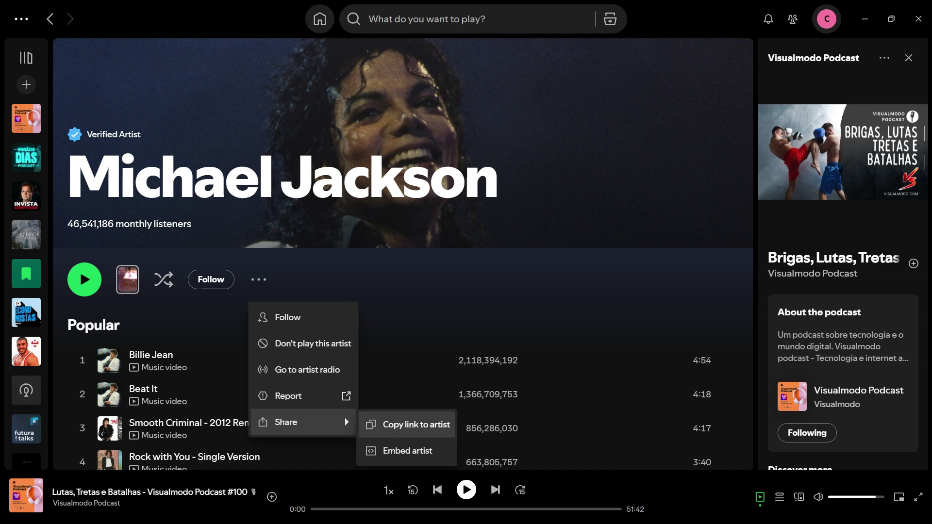
{"action": "left_click", "coordinate": [416, 424]}
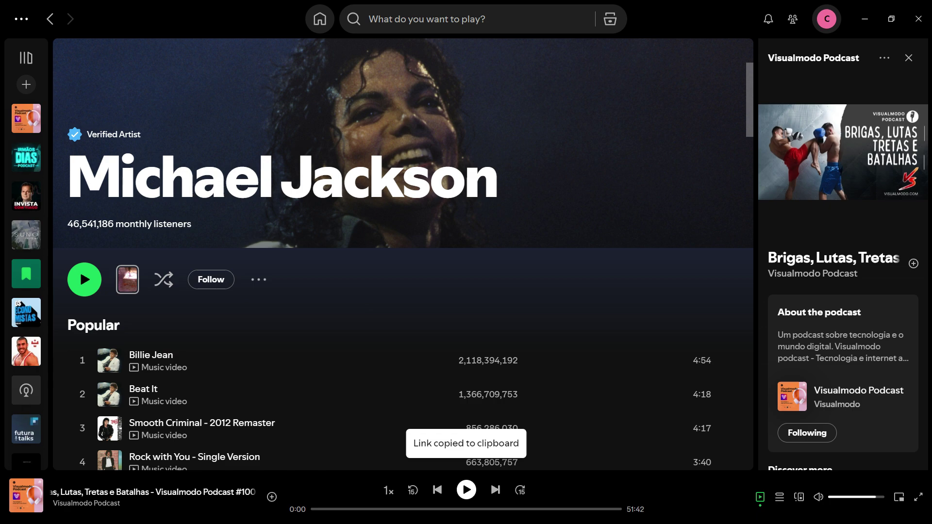
Paste the Michael Jackson Spotify link into the EmbedPress block to embed his top tracks
{"action": "left_click", "coordinate": [865, 19]}
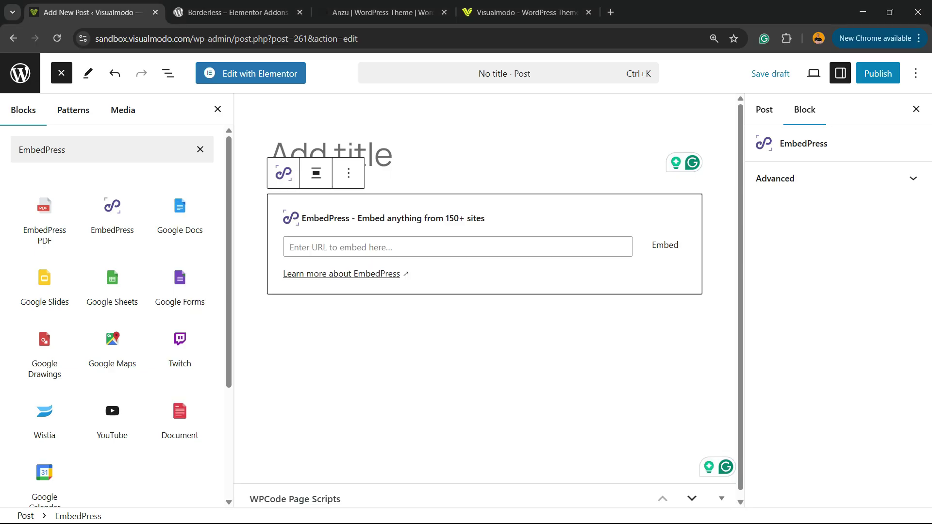
{"action": "key", "text": "ctrl+v"}
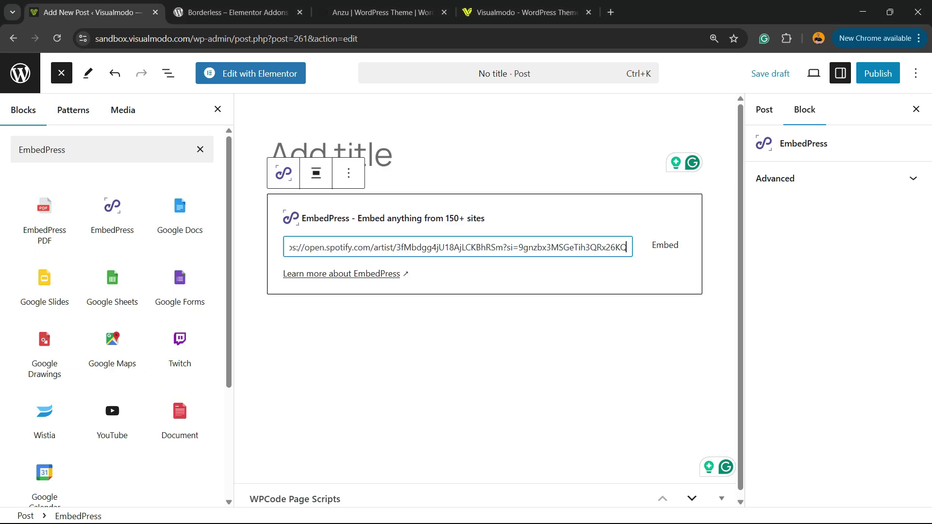
{"action": "key", "text": "Return"}
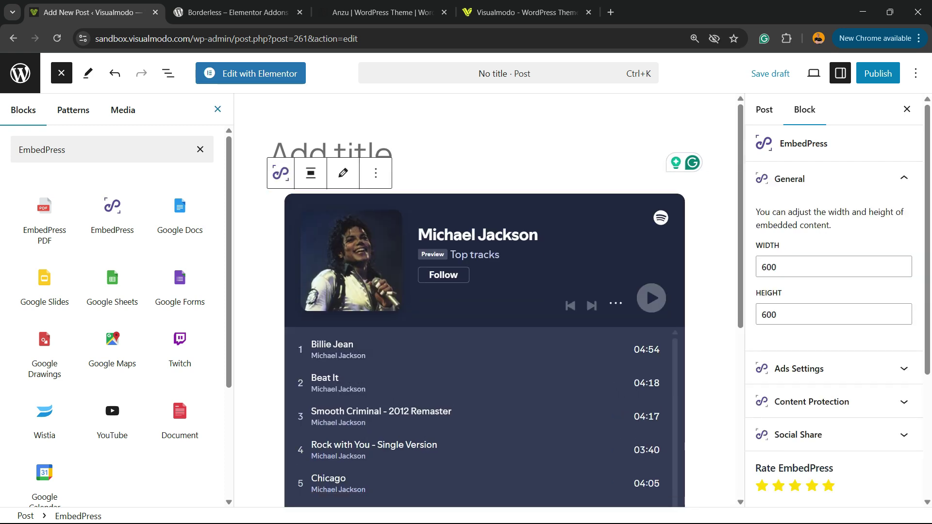
{"action": "left_click", "coordinate": [61, 73]}
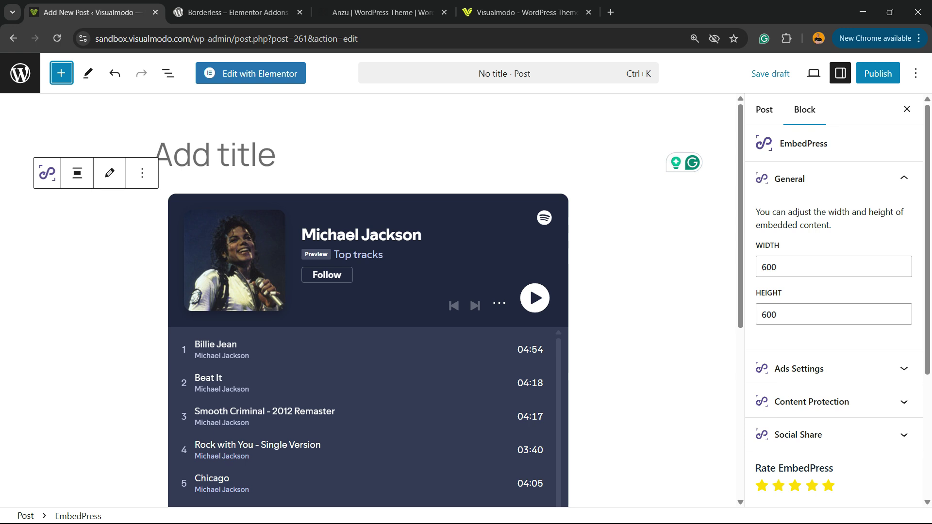
{"action": "key", "text": "ctrl+plus"}
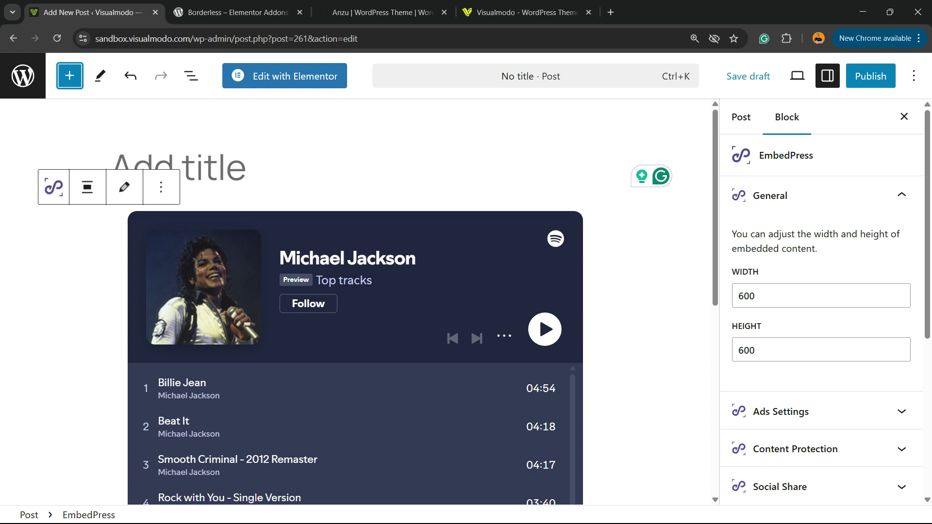
Expand and collapse the Ads Settings and Content Protection panels in the block sidebar
{"action": "scroll", "coordinate": [820, 316], "scroll_direction": "down", "scroll_amount": 2}
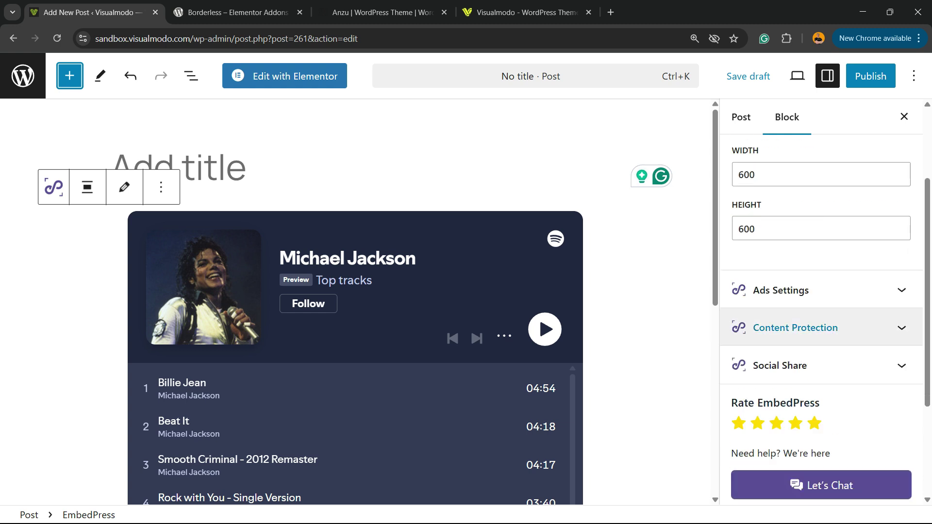
{"action": "left_click", "coordinate": [796, 290]}
{"action": "scroll", "coordinate": [820, 315], "scroll_direction": "up", "scroll_amount": 2}
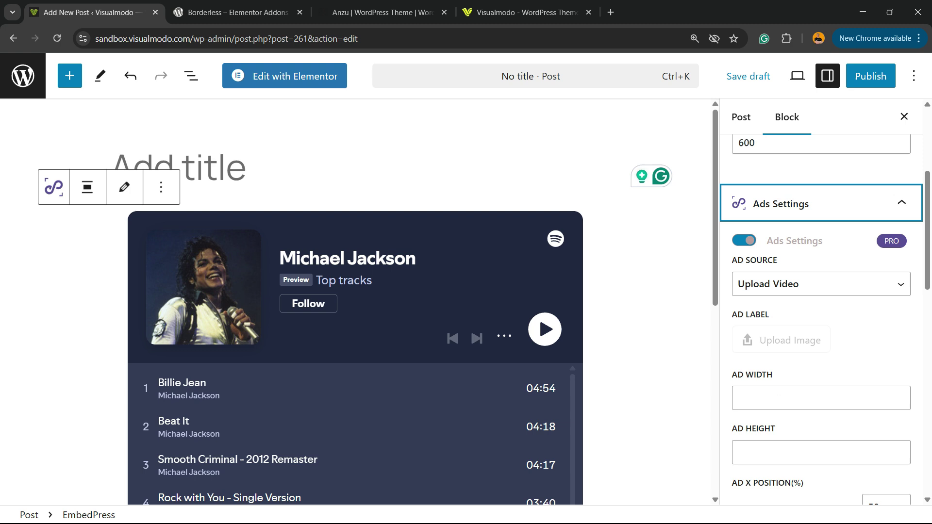
{"action": "scroll", "coordinate": [820, 316], "scroll_direction": "up", "scroll_amount": 1}
{"action": "left_click", "coordinate": [780, 241]}
{"action": "key", "text": "Tab"}
{"action": "key", "text": "Return"}
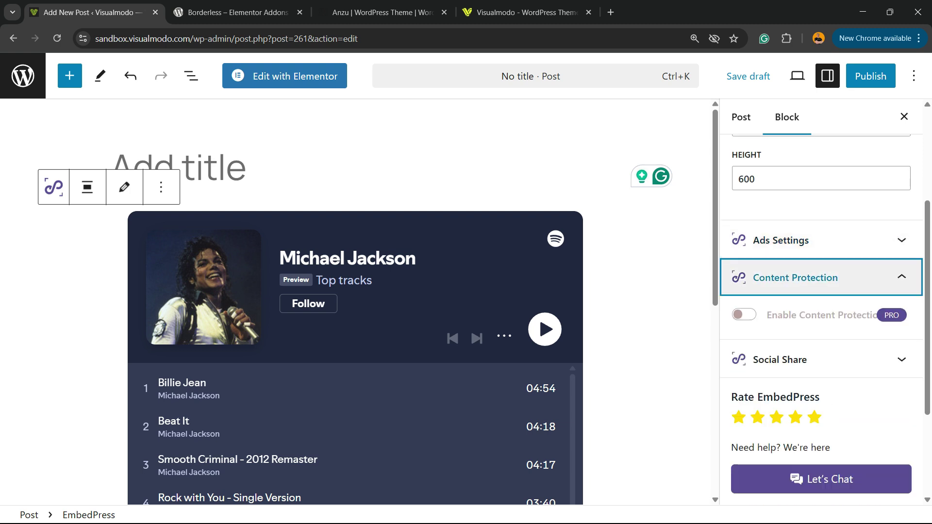
{"action": "key", "text": "Return"}
Switch on Enable Social Share for Facebook, Twitter, Pinterest and LinkedIn buttons
{"action": "key", "text": "Tab"}
{"action": "key", "text": "Return"}
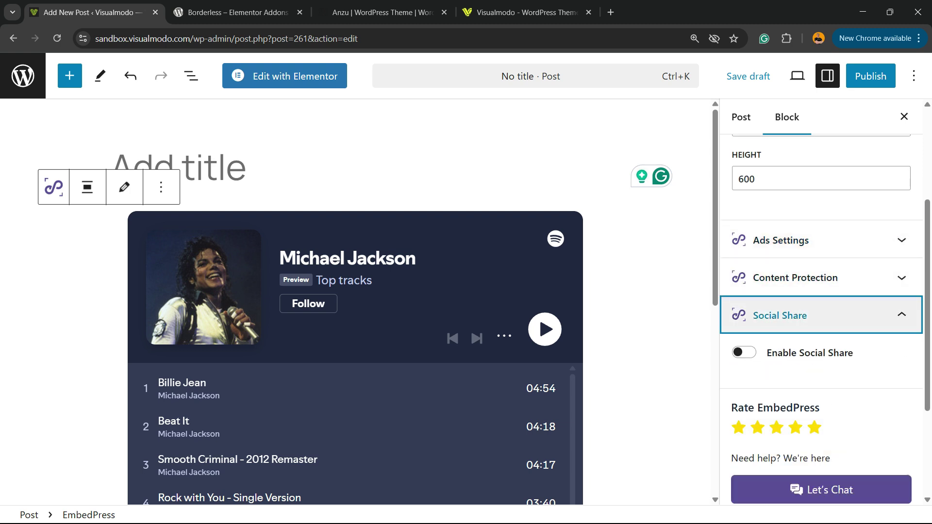
{"action": "key", "text": "Tab"}
{"action": "key", "text": "space"}
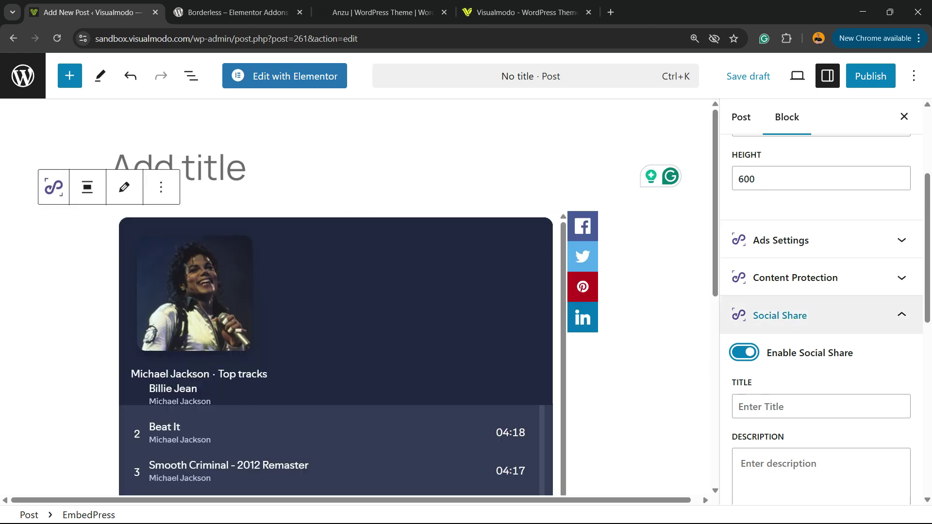
{"action": "scroll", "coordinate": [824, 330], "scroll_direction": "down", "scroll_amount": 3}
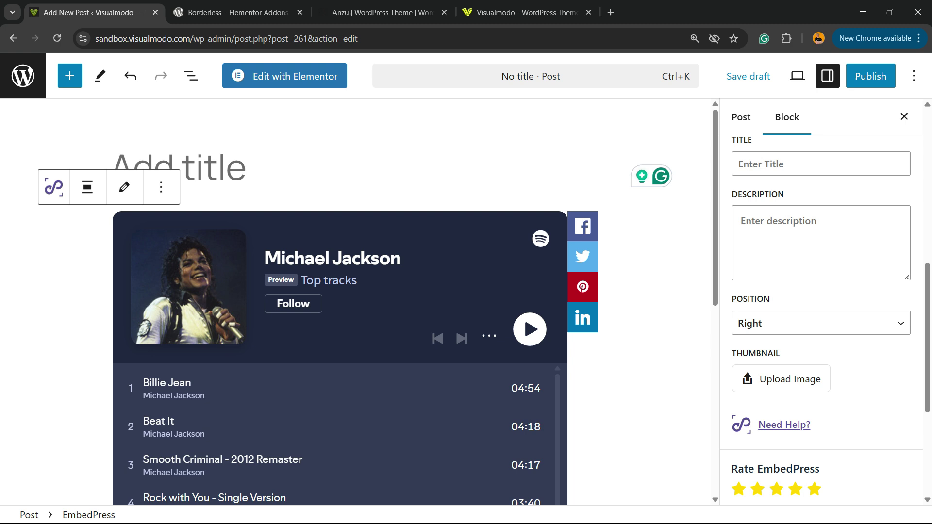
{"action": "scroll", "coordinate": [825, 330], "scroll_direction": "down", "scroll_amount": 2}
{"action": "scroll", "coordinate": [825, 330], "scroll_direction": "down", "scroll_amount": 2}
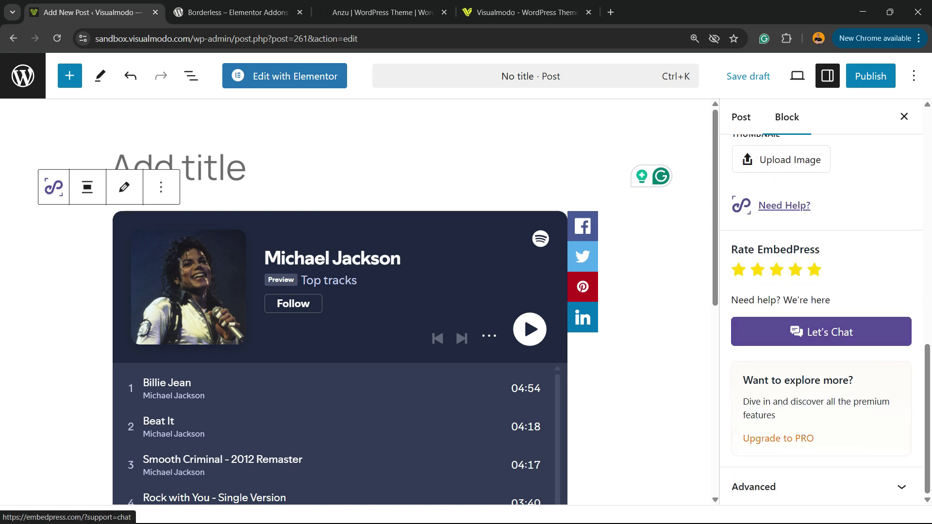
{"action": "scroll", "coordinate": [339, 301], "scroll_direction": "down", "scroll_amount": 5}
{"action": "scroll", "coordinate": [340, 301], "scroll_direction": "up", "scroll_amount": 5}
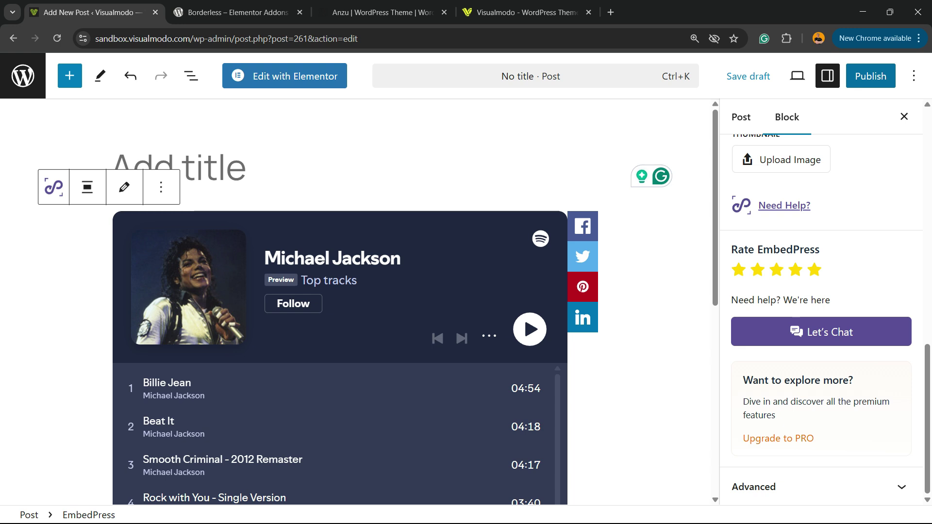
Scroll over the Spotify embed and share buttons, then deselect it to show the post's draft settings
{"action": "scroll", "coordinate": [339, 301], "scroll_direction": "down", "scroll_amount": 2}
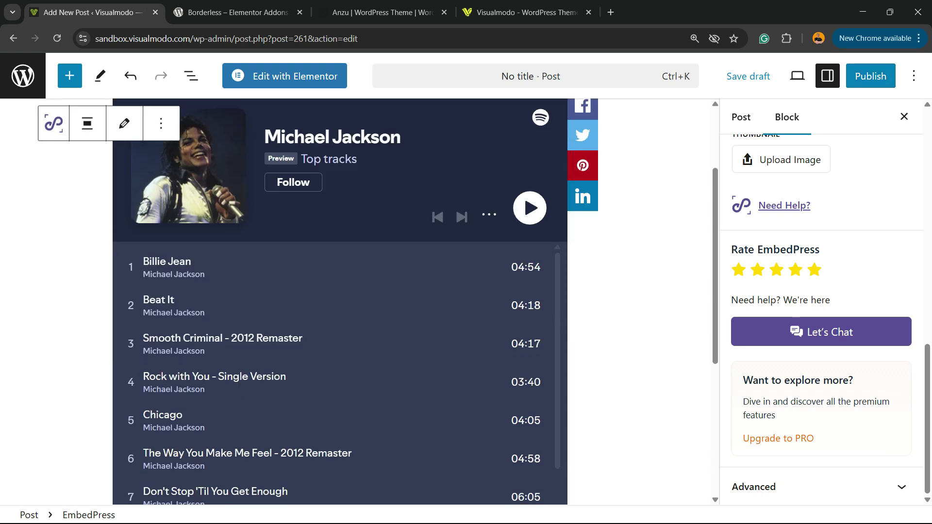
{"action": "scroll", "coordinate": [340, 301], "scroll_direction": "down", "scroll_amount": 5}
{"action": "scroll", "coordinate": [340, 301], "scroll_direction": "up", "scroll_amount": 8}
{"action": "scroll", "coordinate": [339, 301], "scroll_direction": "down", "scroll_amount": 5}
{"action": "scroll", "coordinate": [340, 301], "scroll_direction": "up", "scroll_amount": 4}
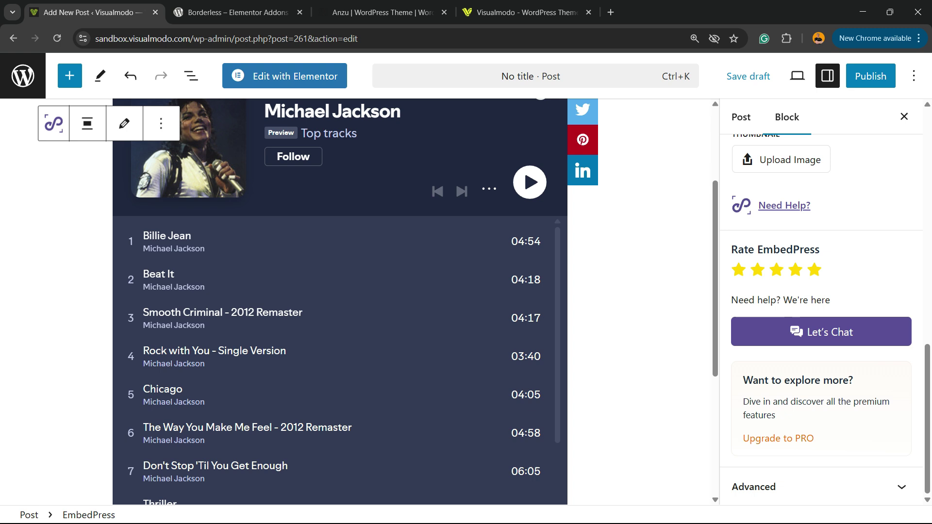
{"action": "scroll", "coordinate": [340, 301], "scroll_direction": "down", "scroll_amount": 1}
{"action": "scroll", "coordinate": [340, 301], "scroll_direction": "up", "scroll_amount": 2}
{"action": "scroll", "coordinate": [340, 301], "scroll_direction": "up", "scroll_amount": 3}
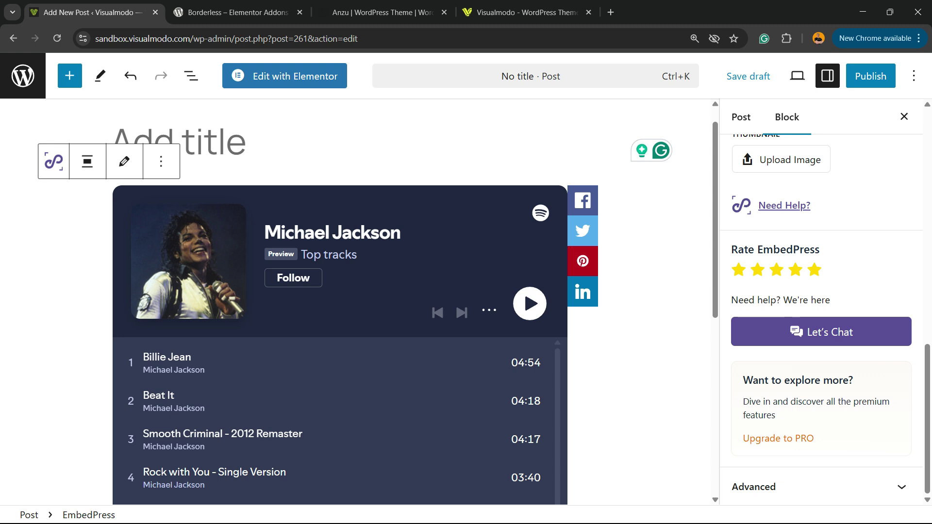
{"action": "scroll", "coordinate": [339, 301], "scroll_direction": "down", "scroll_amount": 1}
{"action": "scroll", "coordinate": [340, 301], "scroll_direction": "down", "scroll_amount": 5}
{"action": "scroll", "coordinate": [340, 301], "scroll_direction": "down", "scroll_amount": 5}
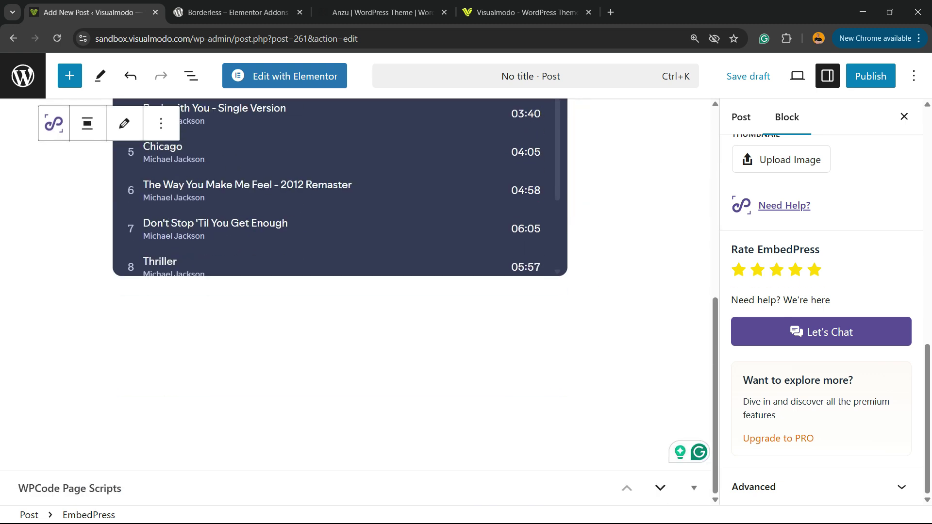
{"action": "scroll", "coordinate": [339, 301], "scroll_direction": "up", "scroll_amount": 9}
{"action": "scroll", "coordinate": [339, 301], "scroll_direction": "up", "scroll_amount": 2}
{"action": "key", "text": "Escape"}
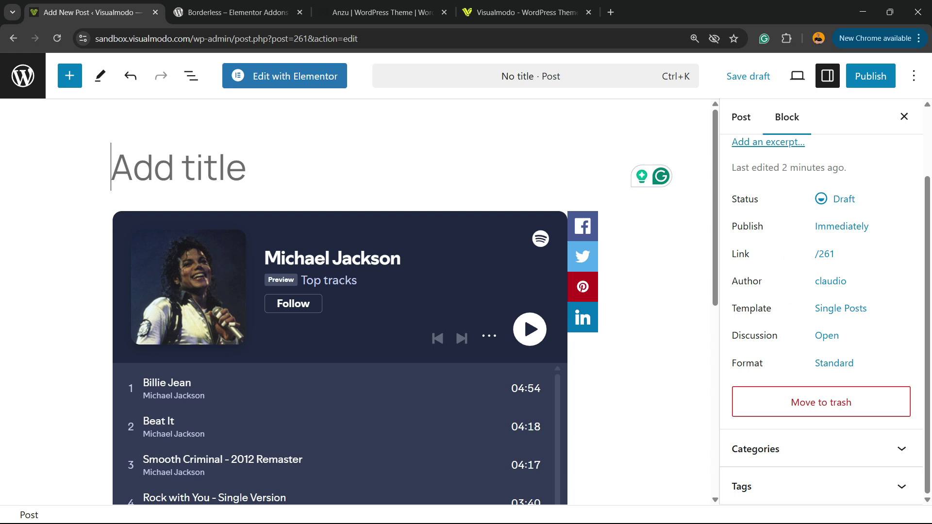